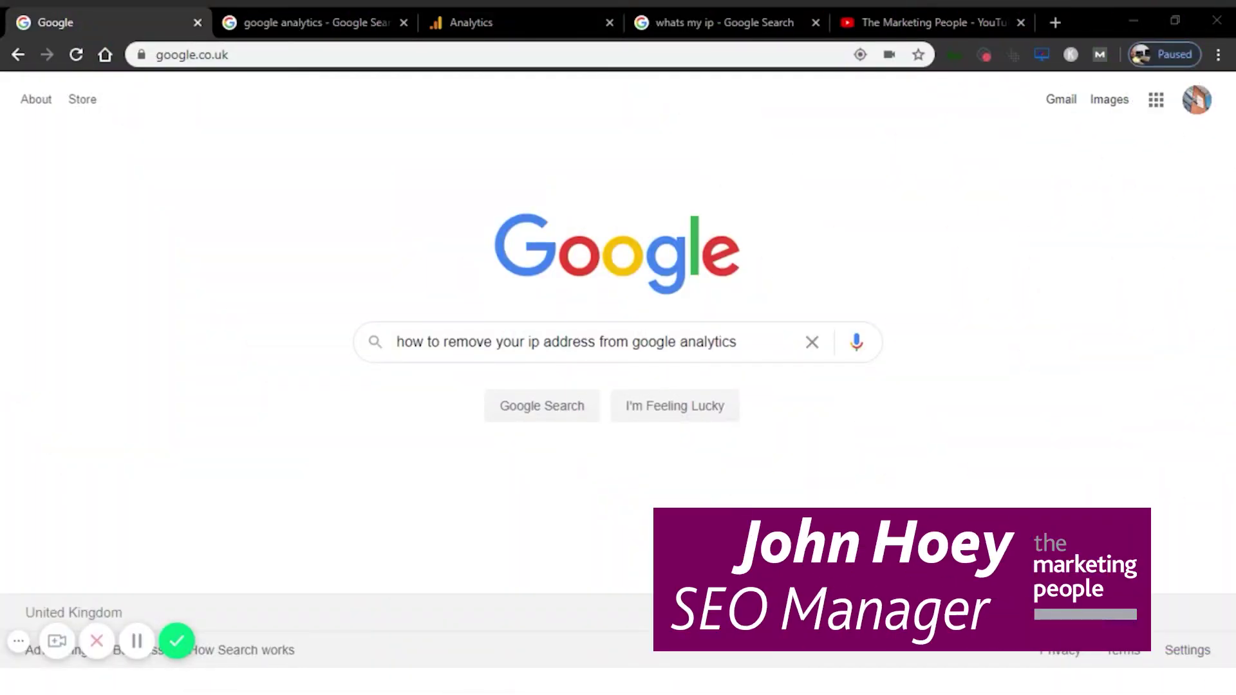
Step: Leave the YouTube page and go back to the view's Filters list in Analytics Admin
{"action": "left_click", "coordinate": [929, 26]}
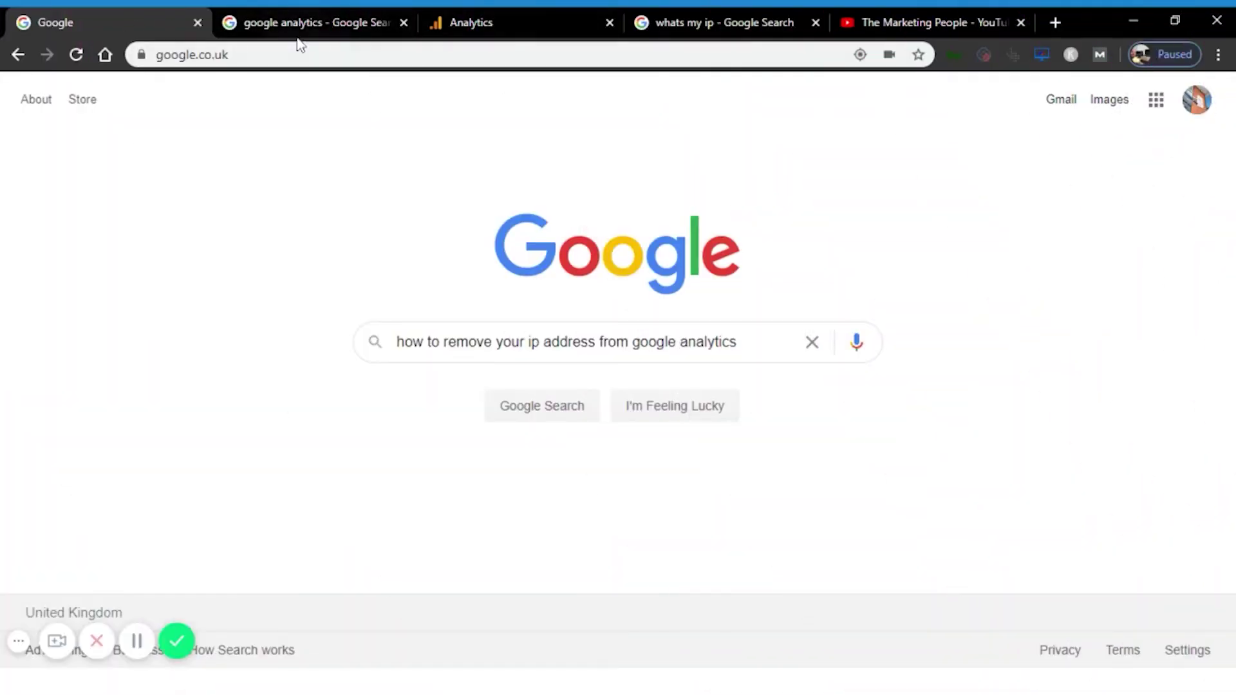
{"action": "left_click", "coordinate": [300, 32]}
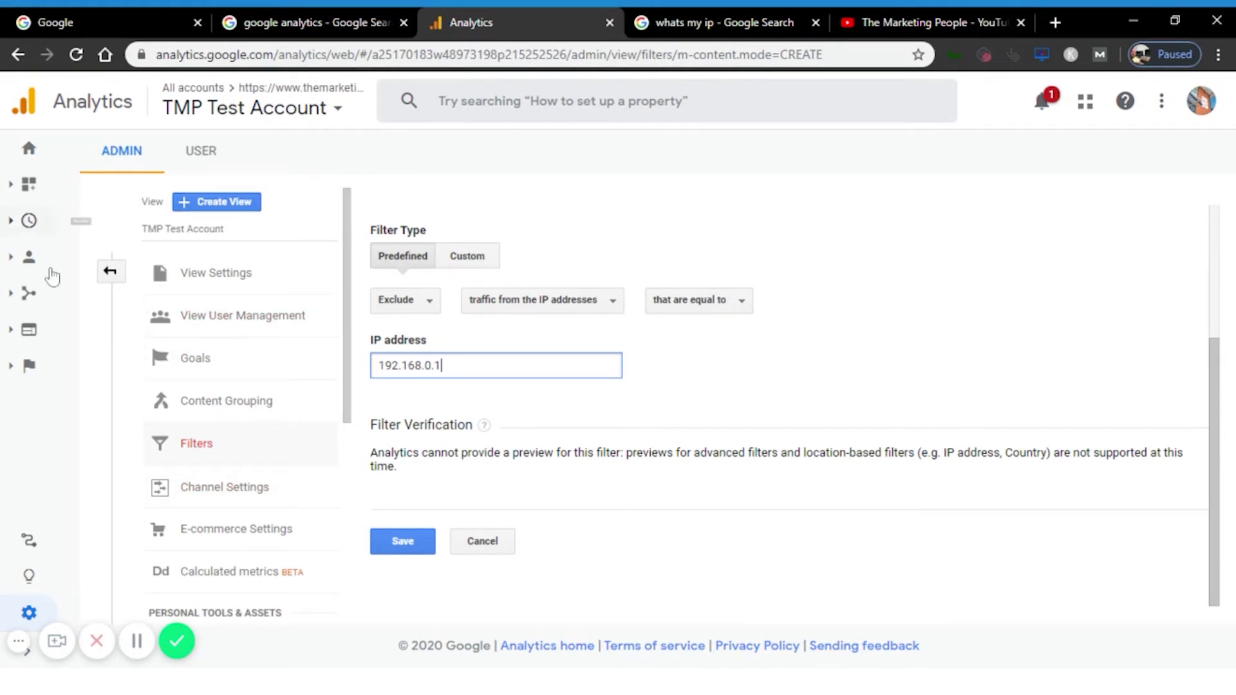
{"action": "left_click", "coordinate": [29, 617]}
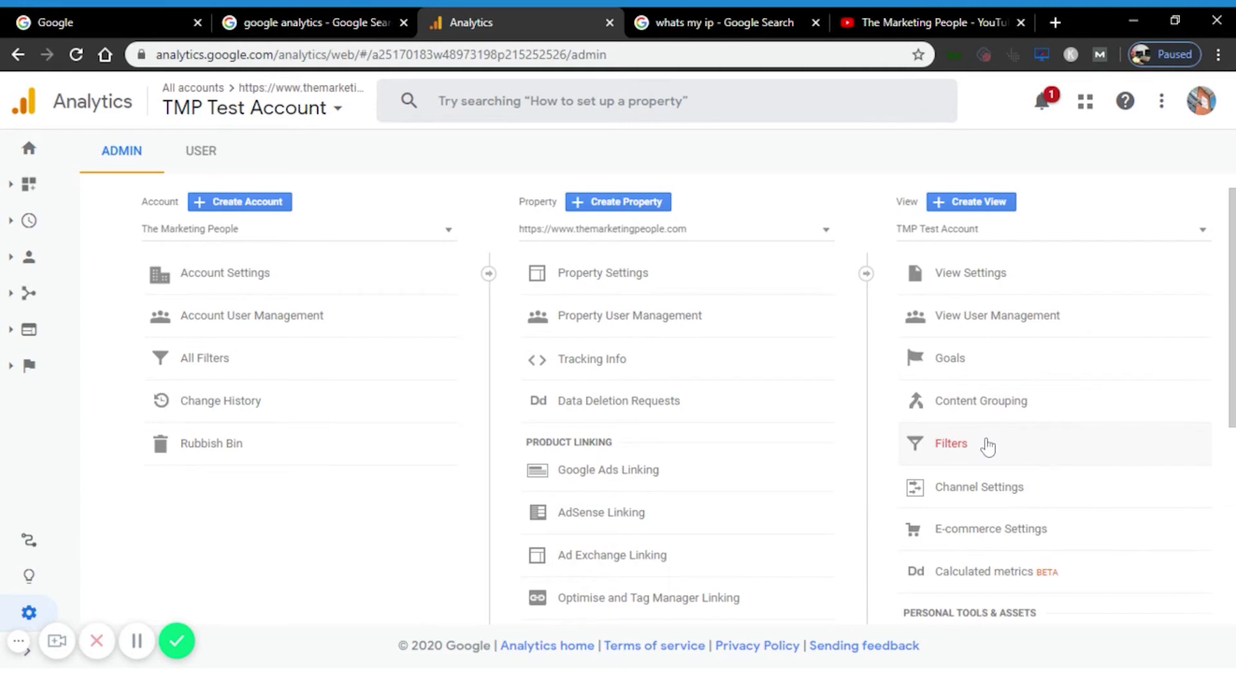
{"action": "left_click", "coordinate": [952, 444]}
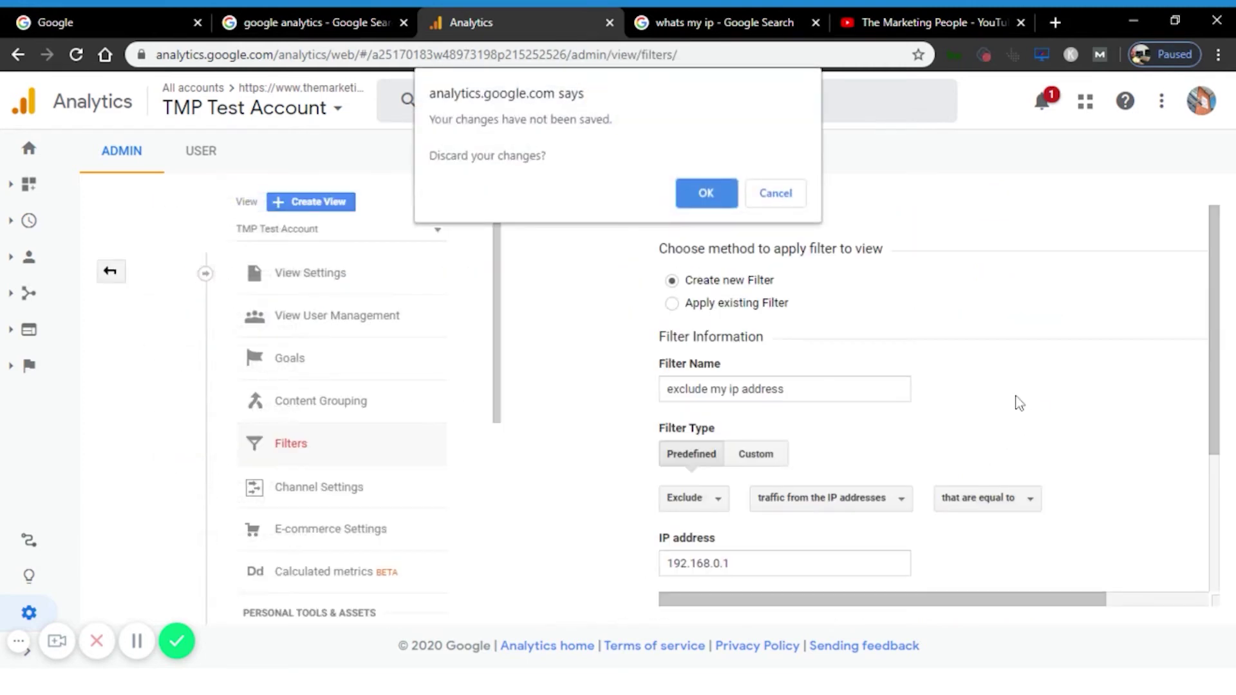
Step: Keep the unsaved filter and check its 'exclude my ip address' name
{"action": "left_click", "coordinate": [766, 202]}
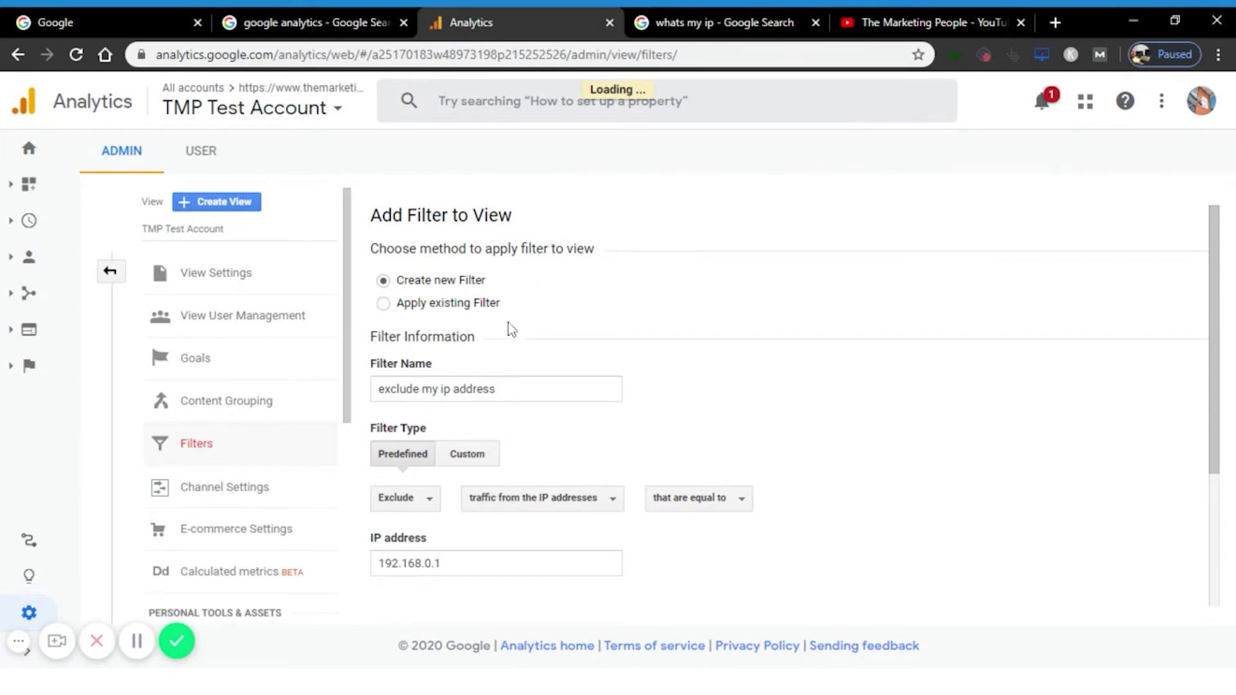
{"action": "left_click", "coordinate": [495, 389]}
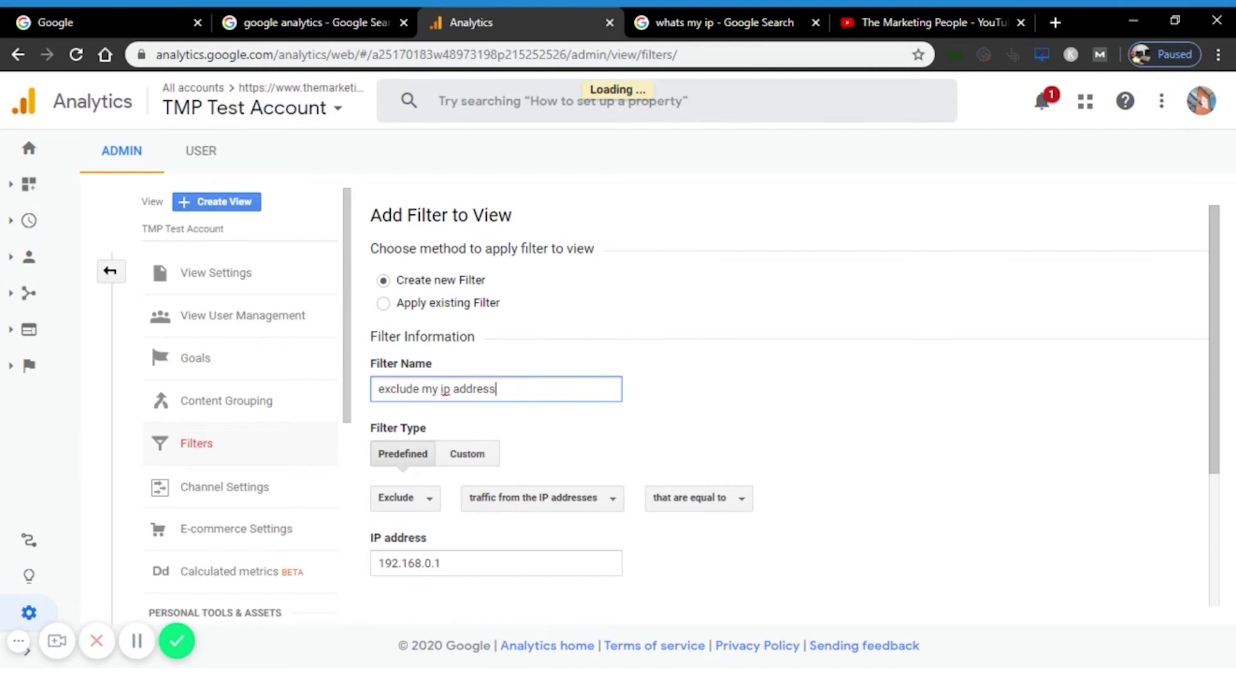
{"action": "scroll", "coordinate": [813, 392], "scroll_direction": "down", "scroll_amount": 1}
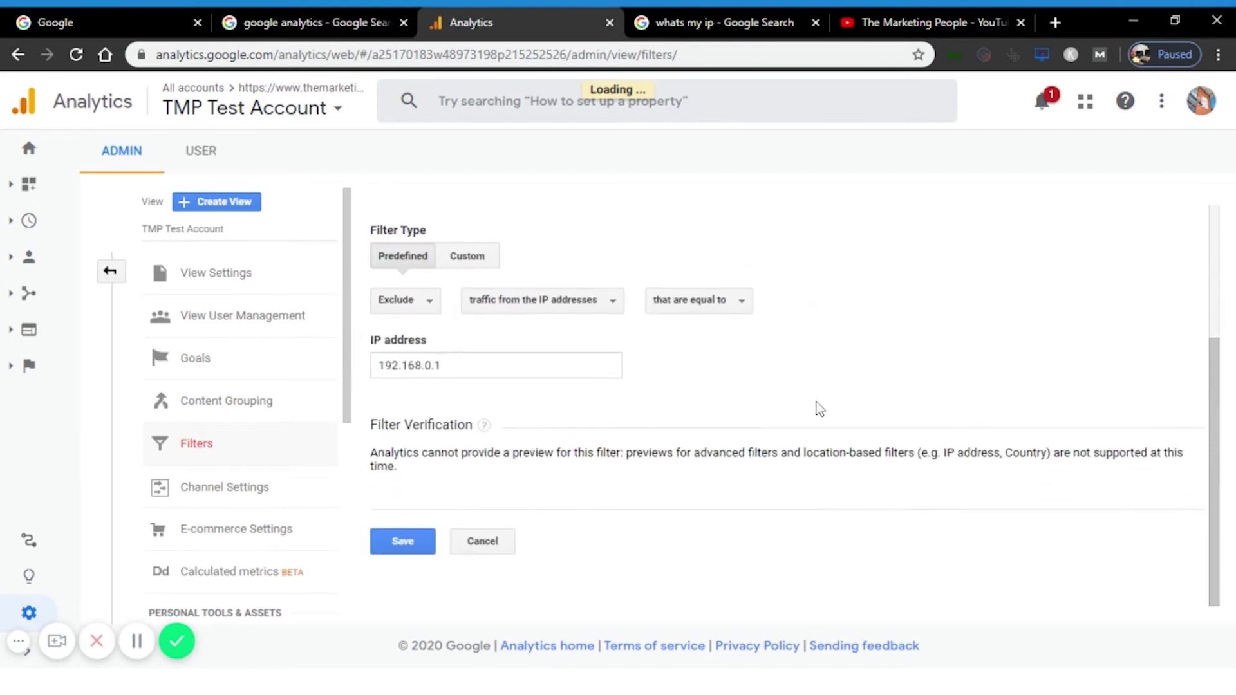
{"action": "scroll", "coordinate": [819, 409], "scroll_direction": "up", "scroll_amount": 2}
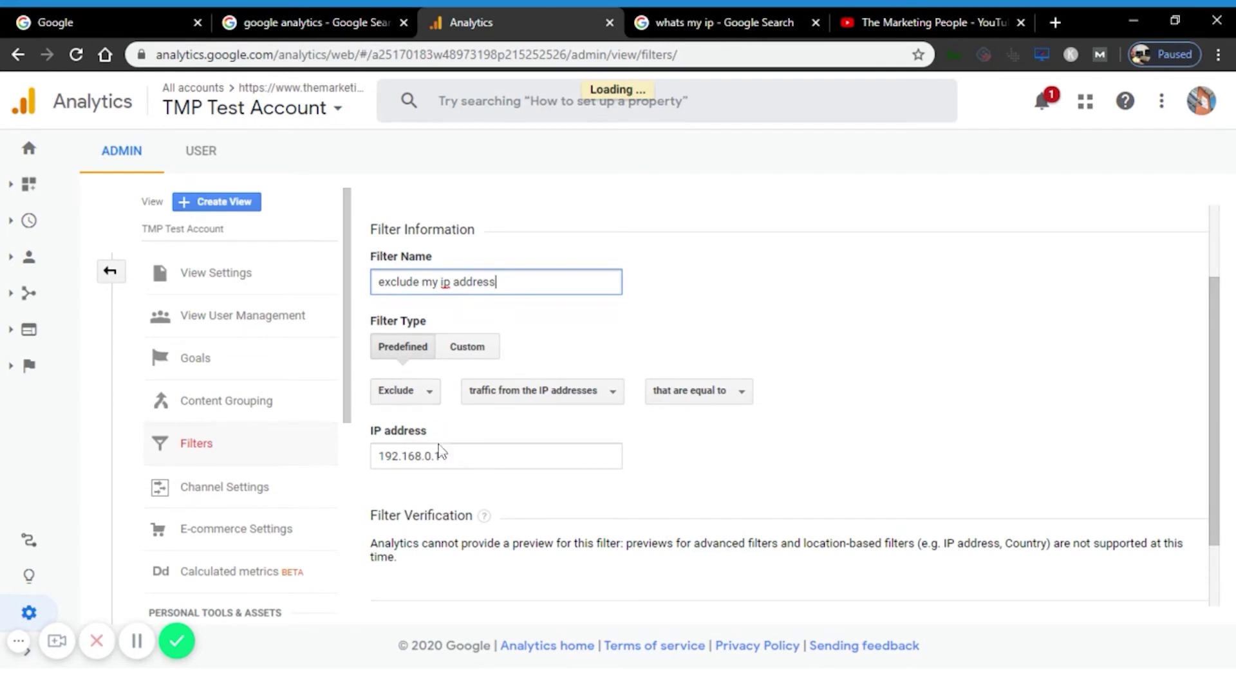
Step: Confirm the filter excludes traffic from IP addresses equal to 192.168.0.1, and select the address
{"action": "left_click", "coordinate": [591, 392]}
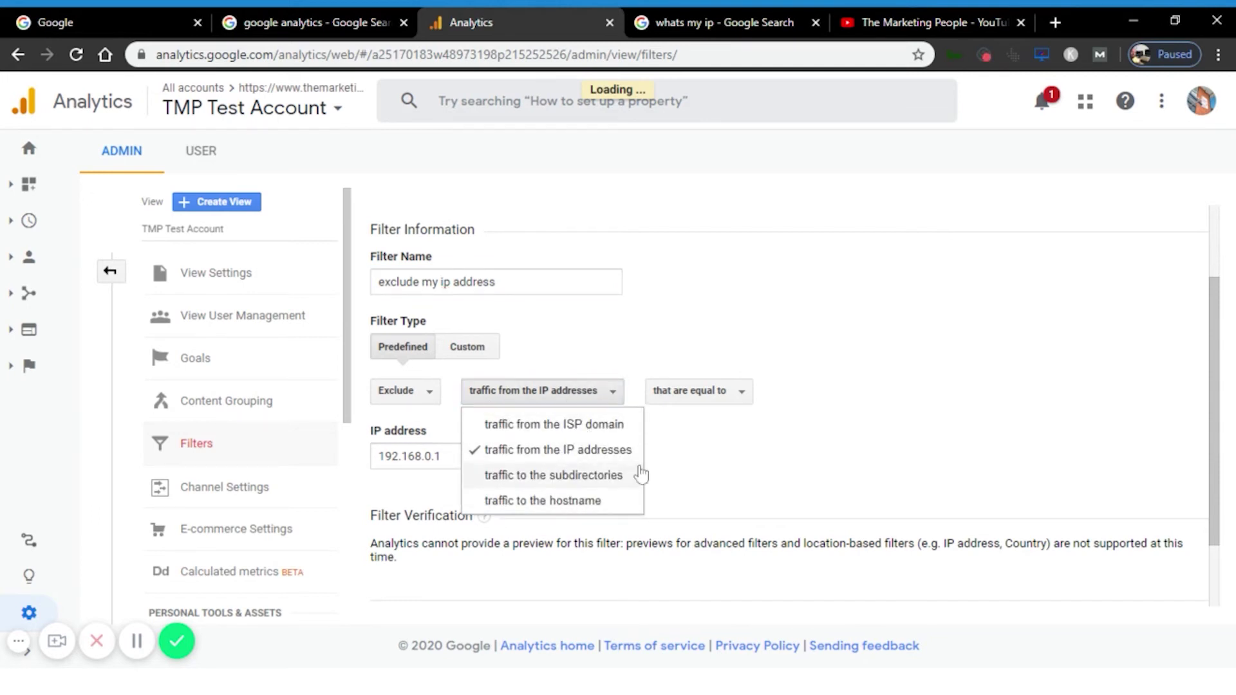
{"action": "left_click", "coordinate": [728, 393]}
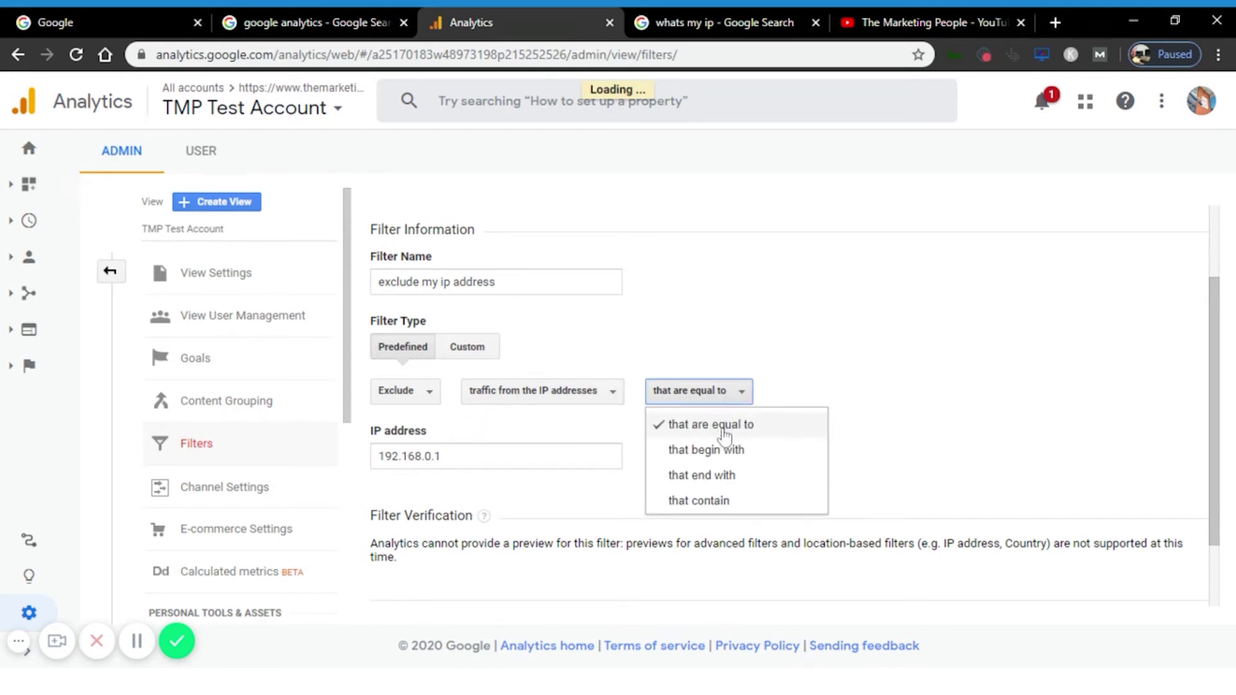
{"action": "left_click", "coordinate": [721, 425]}
{"action": "left_click", "coordinate": [555, 456]}
{"action": "key", "text": "ctrl+a"}
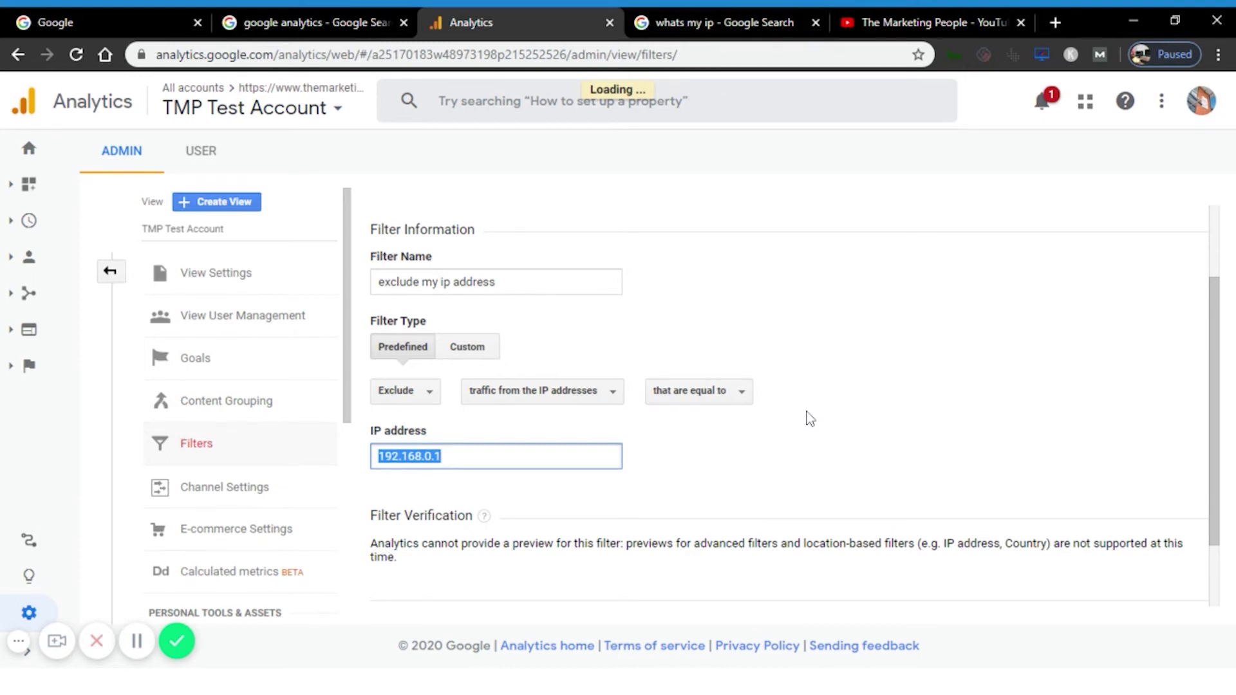
Step: Bring up the 'whats my ip' Google Search results
{"action": "left_click", "coordinate": [711, 19]}
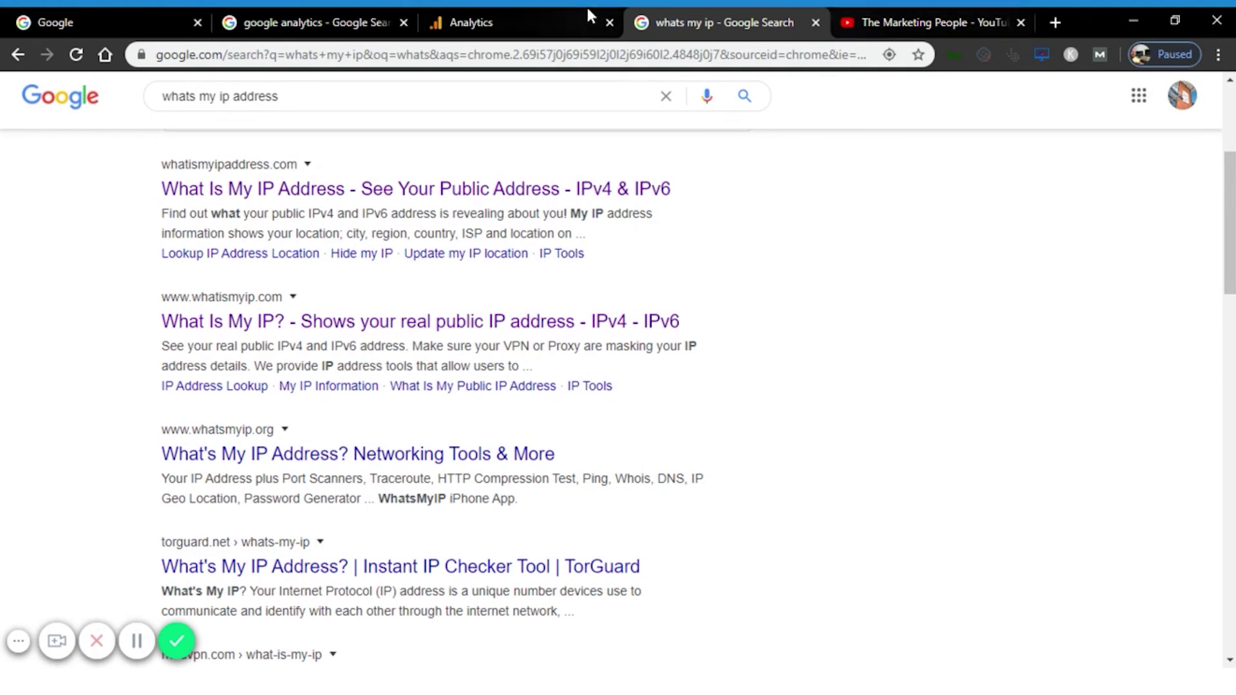
Step: Back in Analytics, reselect the 192.168.0.1 address in the exclusion filter and attempt to save
{"action": "left_click", "coordinate": [526, 17]}
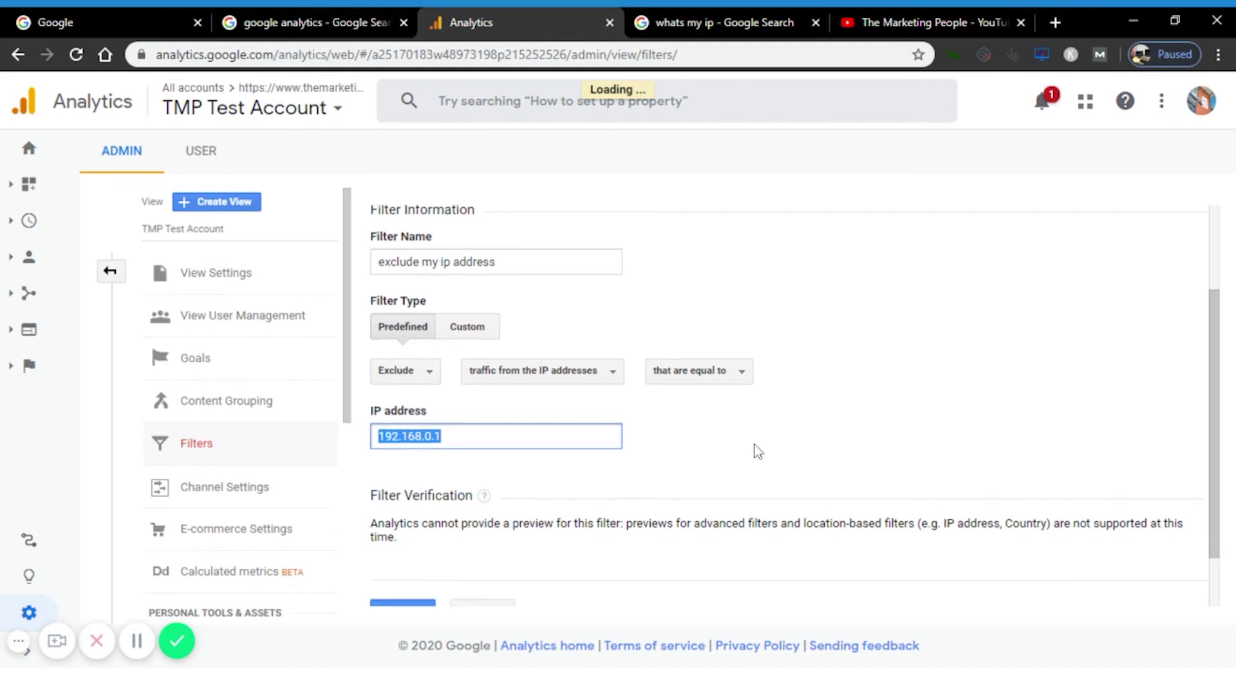
{"action": "scroll", "coordinate": [708, 387], "scroll_direction": "down", "scroll_amount": 2}
{"action": "left_click", "coordinate": [463, 366]}
{"action": "key", "text": "ctrl+a"}
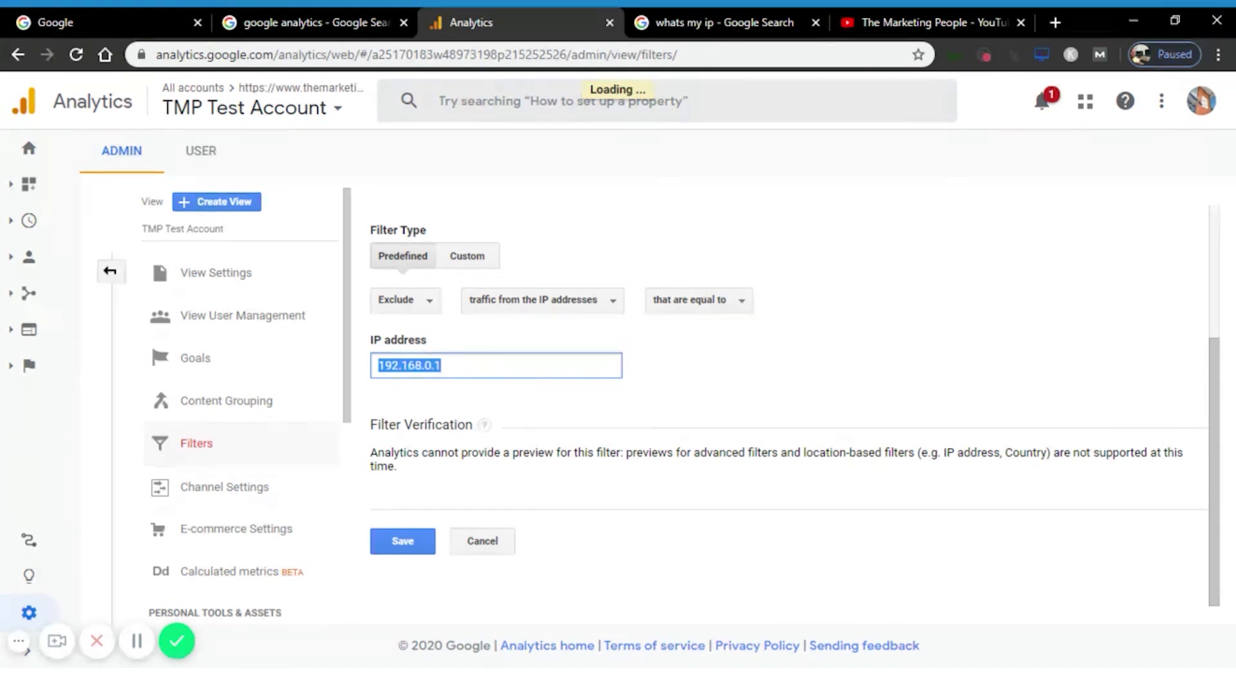
{"action": "left_click", "coordinate": [710, 452]}
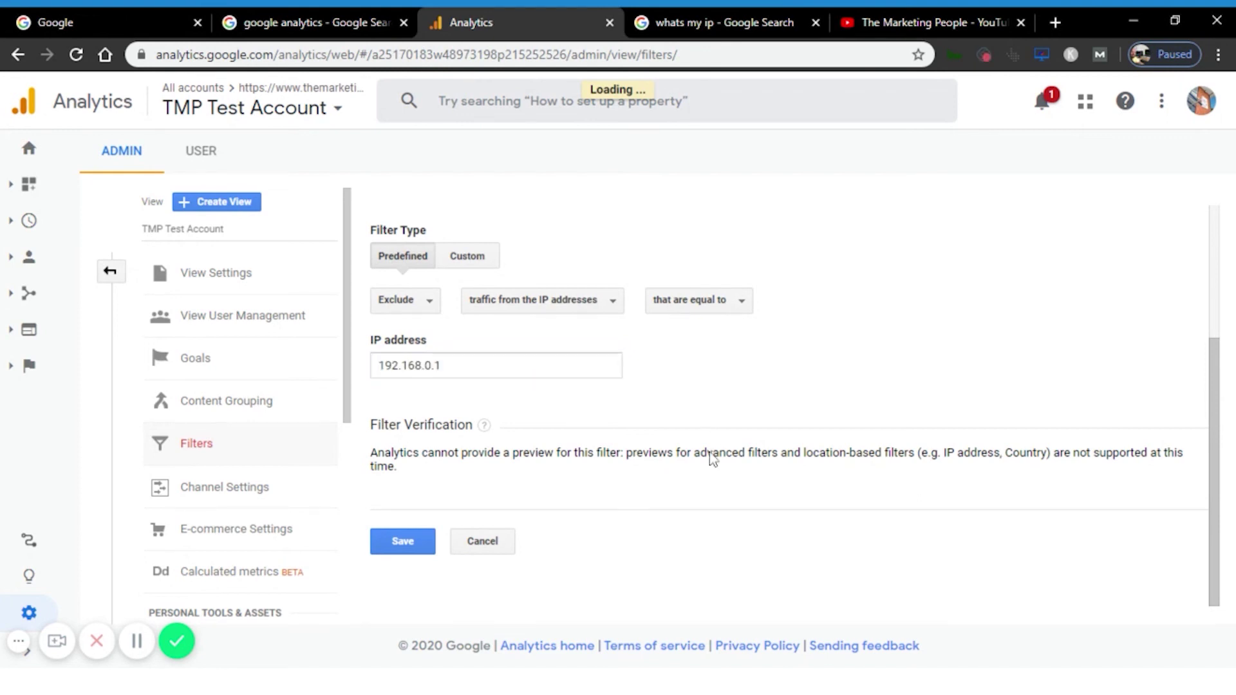
Step: Save the 'exclude my ip address' filter from the bottom of the Add Filter form
{"action": "left_click", "coordinate": [400, 544]}
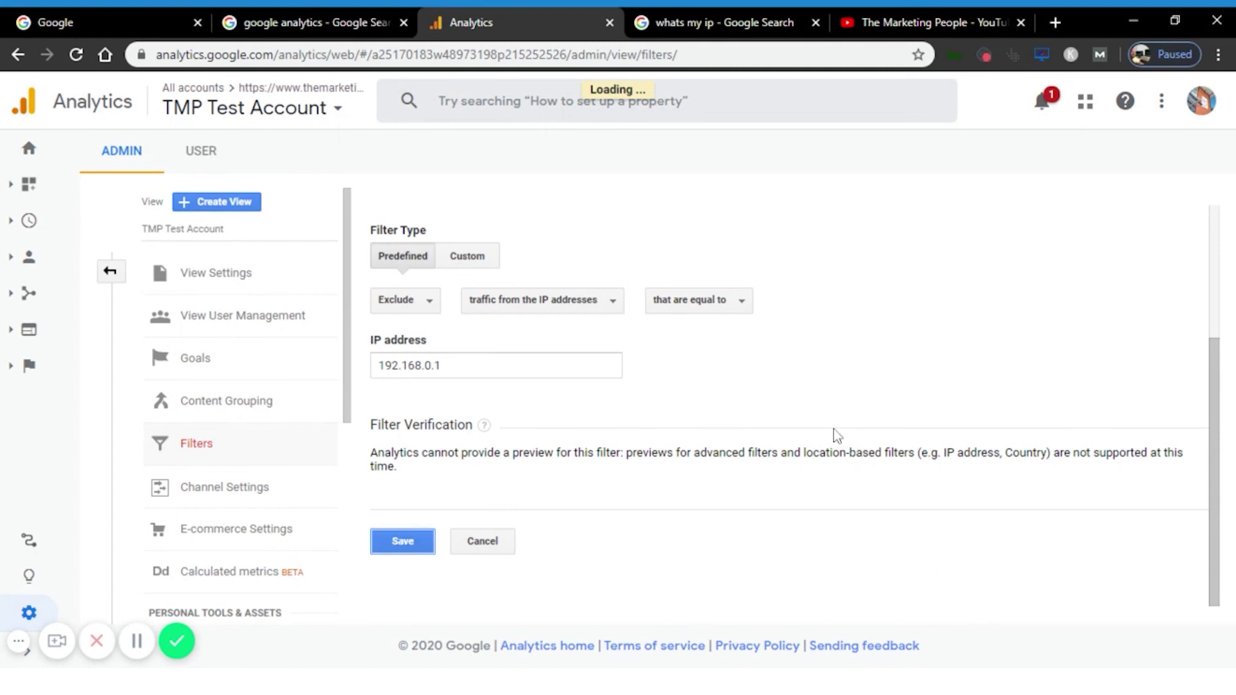